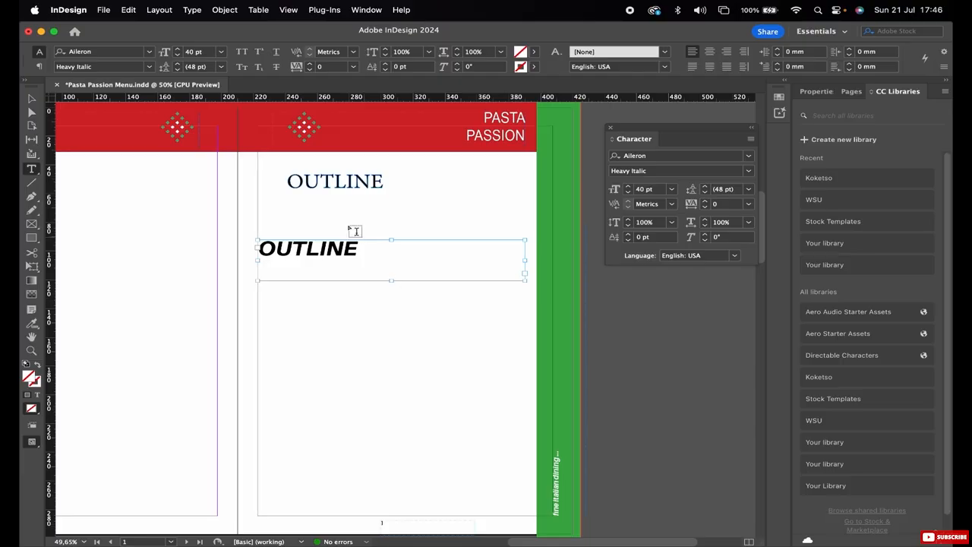
# Delete both OUTLINE text objects from the right-hand page.
pyautogui.press('Escape')
pyautogui.click(401, 217)
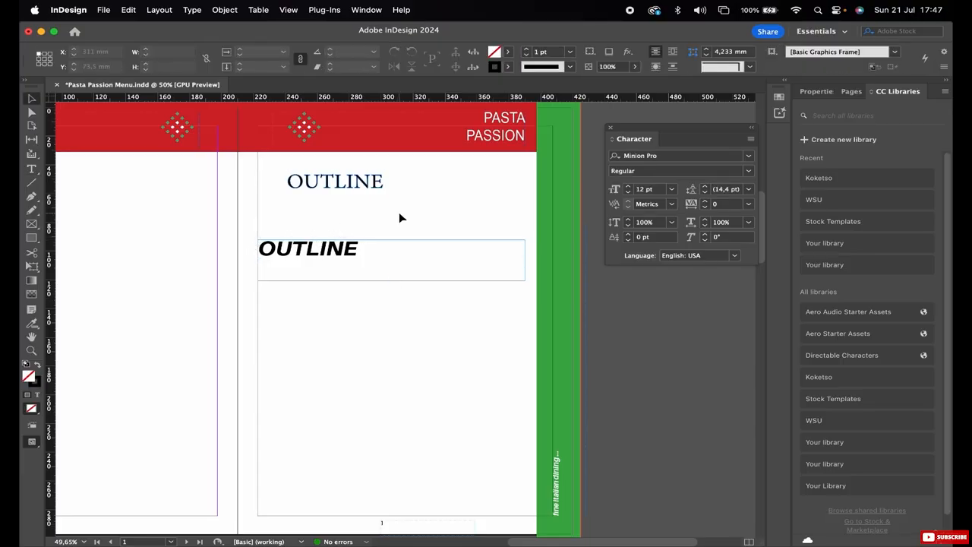
pyautogui.click(329, 255)
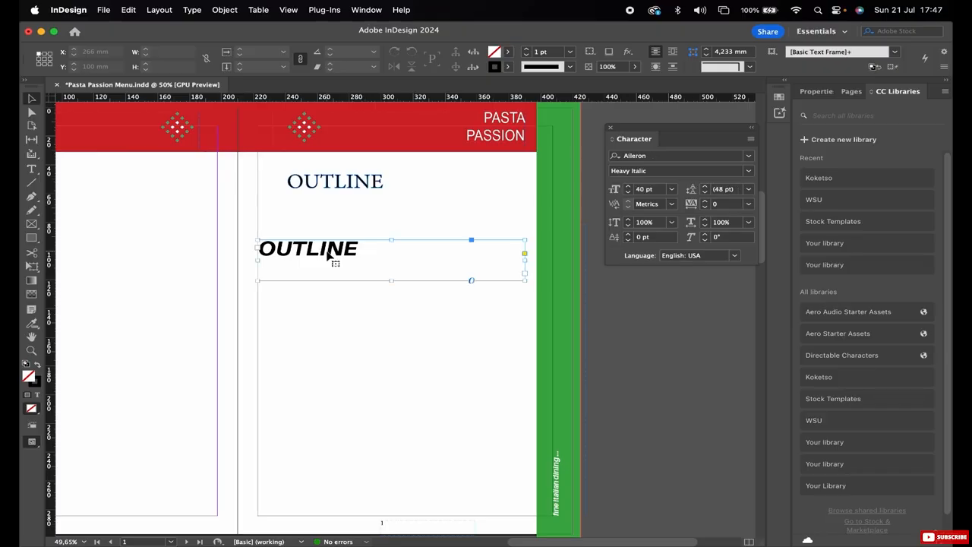
pyautogui.press('Delete')
# Create a text frame about 167 by 33 mm in the upper part of the right-hand page containing the word COFFEE.
pyautogui.click(31, 169)
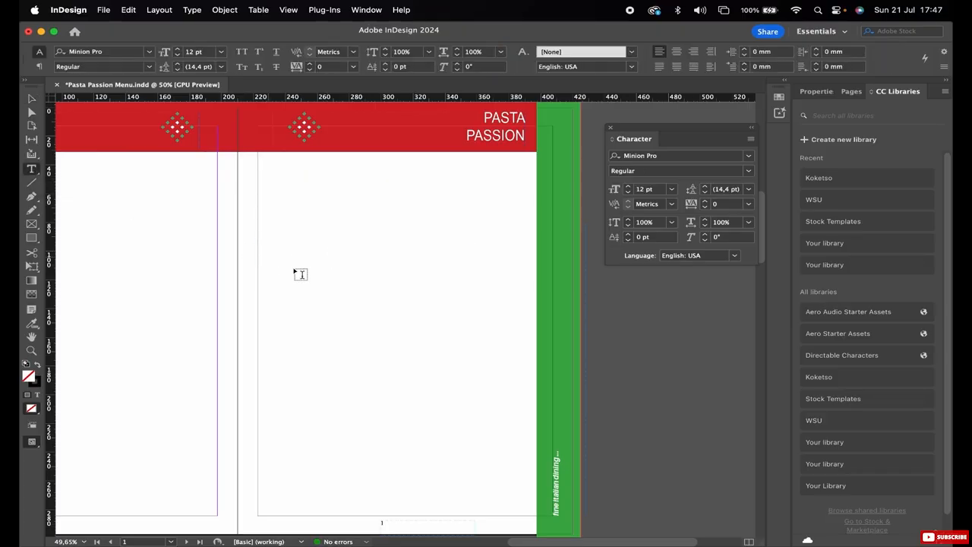
pyautogui.moveTo(259, 240); pyautogui.dragTo(525, 286)
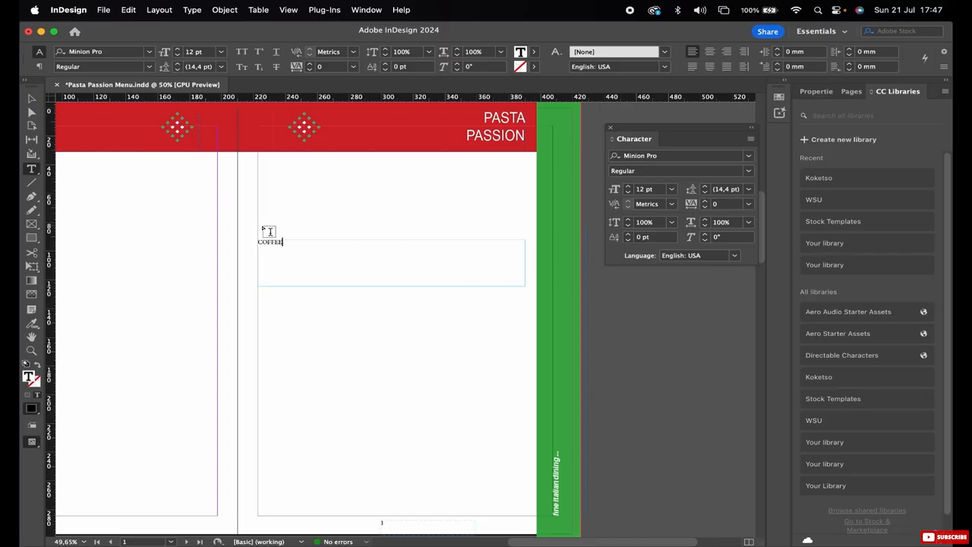
pyautogui.press('Escape')
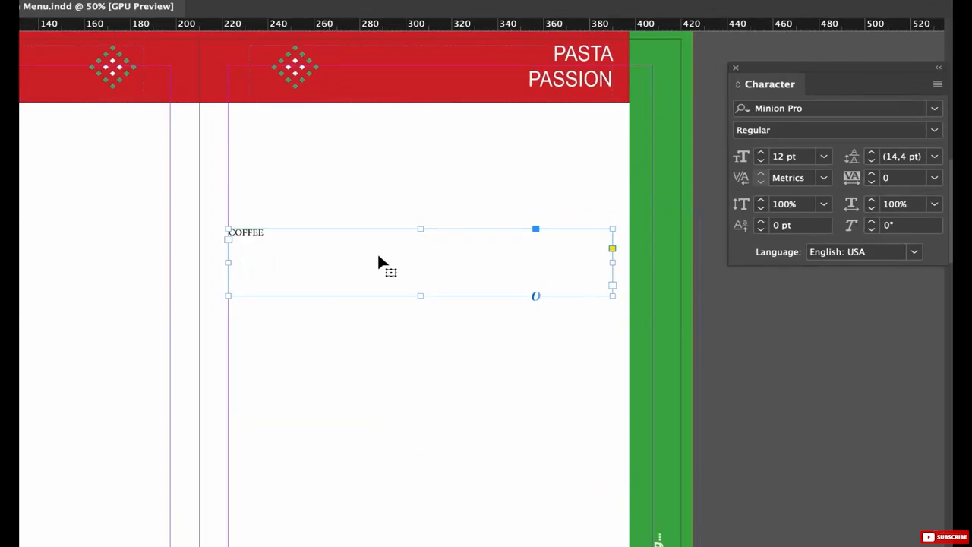
# Change the COFFEE text's font to Arial Black.
pyautogui.click(829, 111)
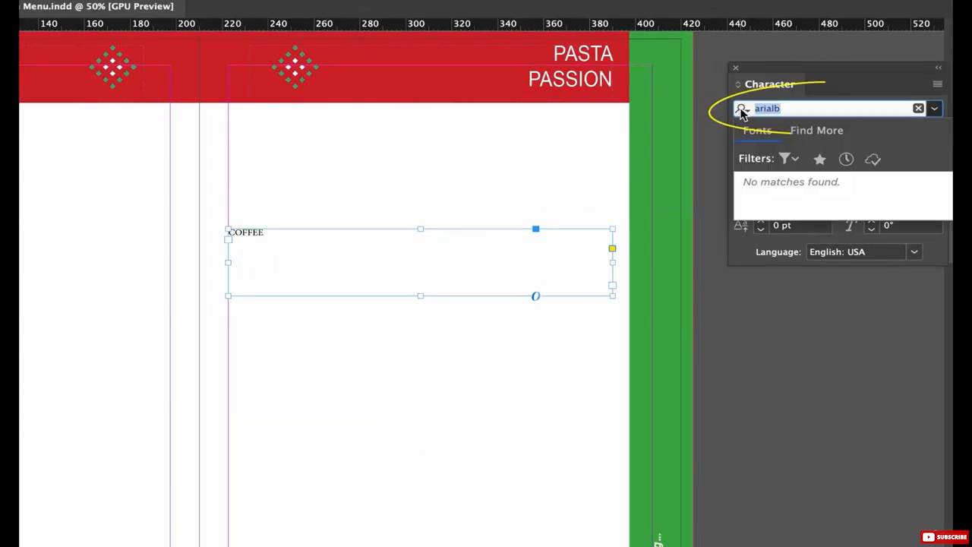
pyautogui.write('arial ')
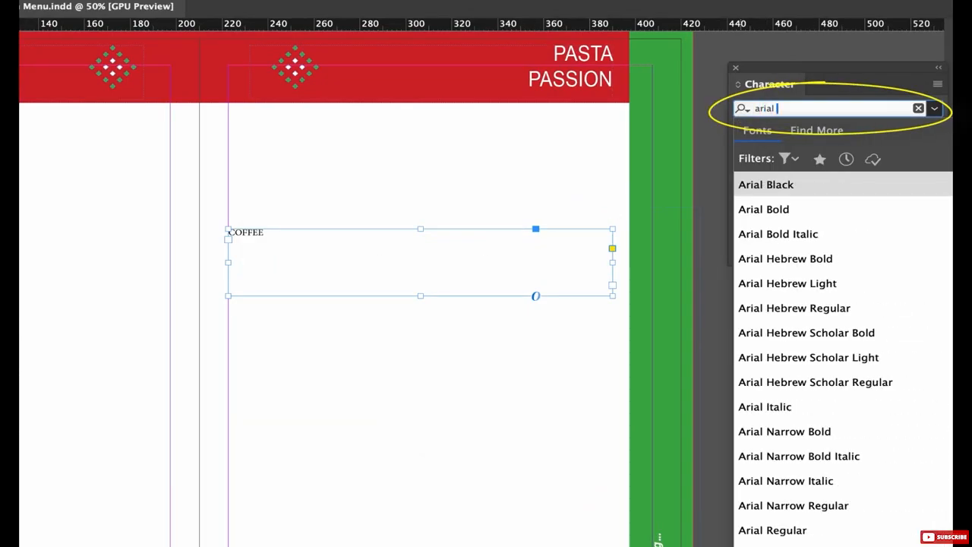
pyautogui.write('b')
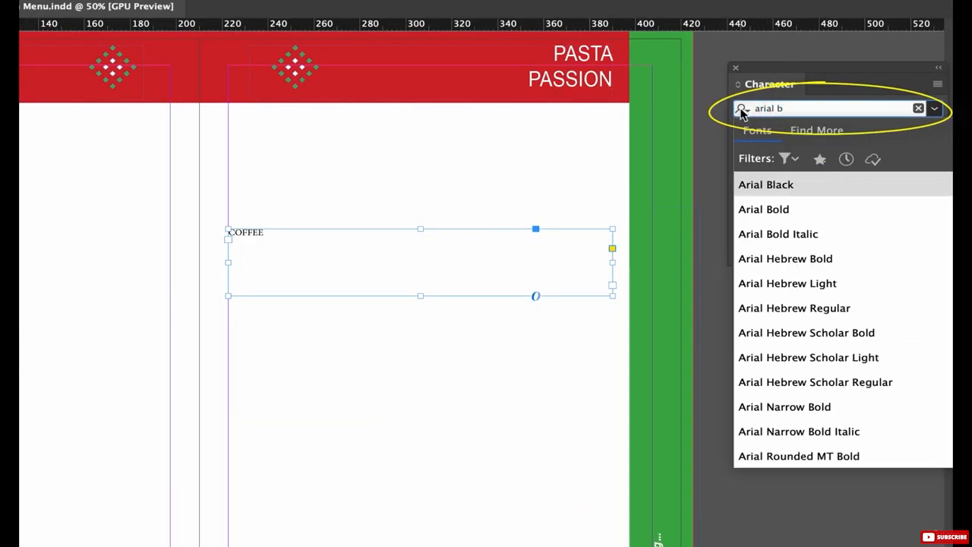
pyautogui.click(757, 184)
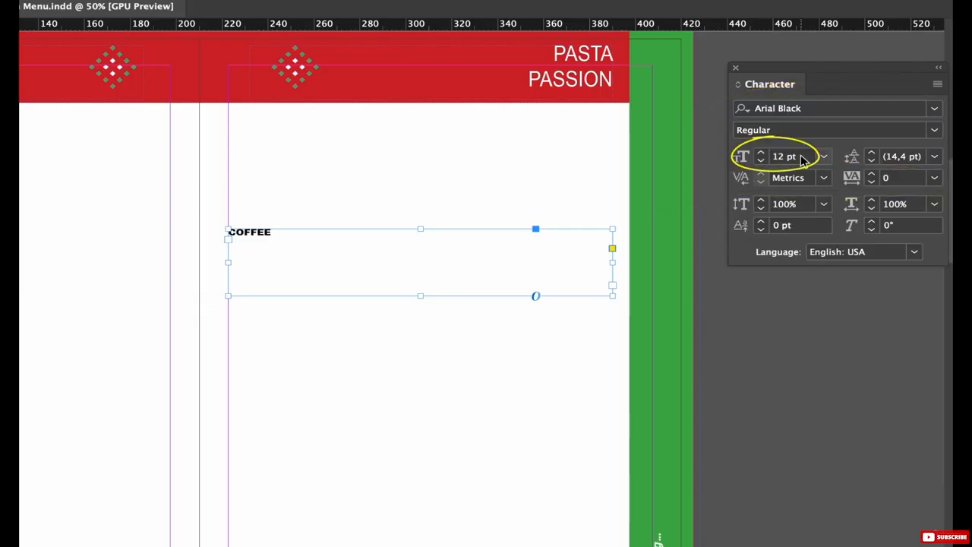
# Set the COFFEE text's font size to 100 pt.
pyautogui.click(778, 160)
pyautogui.hotkey('shift', 'Up')
pyautogui.hotkey('shift', 'Up')
pyautogui.hotkey('shift', 'Up')
pyautogui.hotkey('shift', 'Up')
pyautogui.hotkey('shift', 'Up')
pyautogui.hotkey('shift', 'Up')
pyautogui.hotkey('shift', 'Up')
pyautogui.hotkey('shift', 'Up')
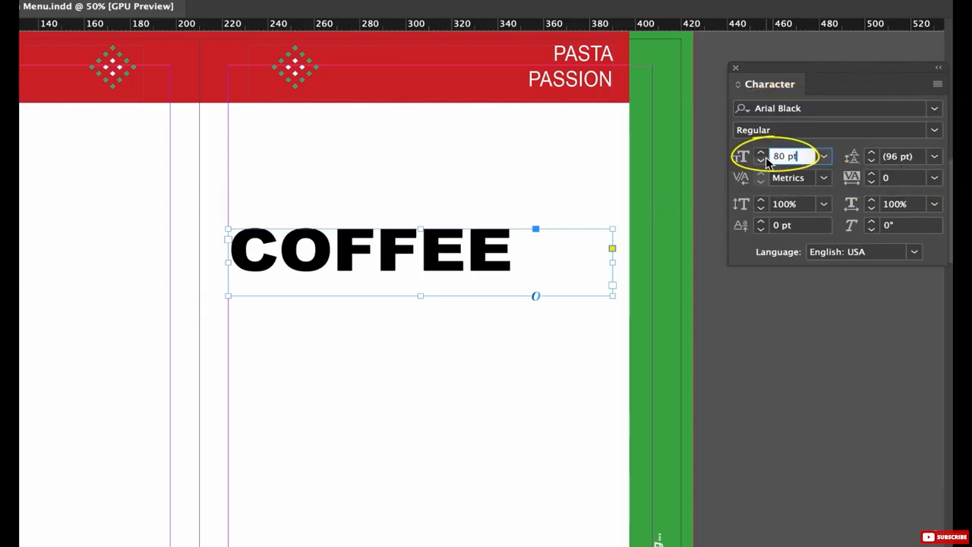
pyautogui.hotkey('shift', 'Up')
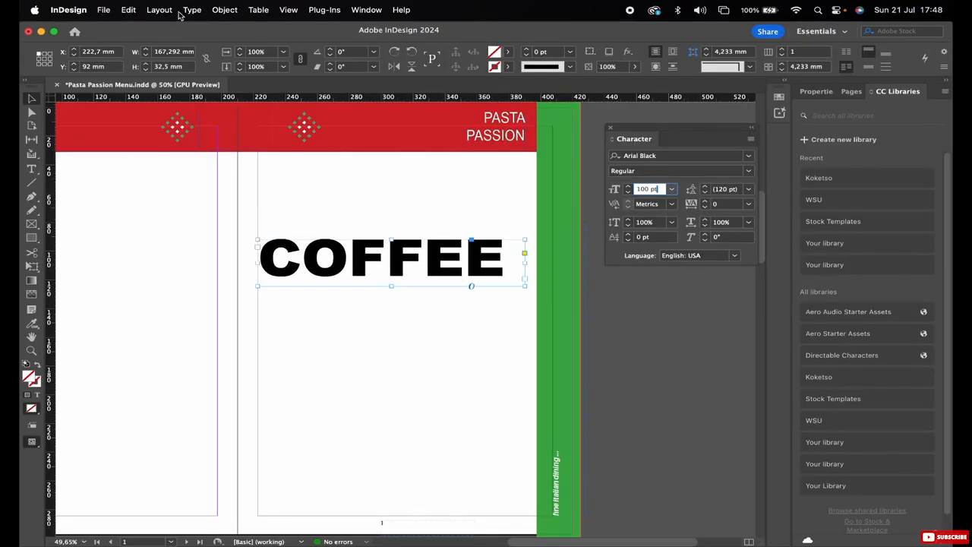
# Convert the COFFEE text to outlines, inspect its anchor points with the Direct Selection tool, and deselect it.
pyautogui.click(192, 10)
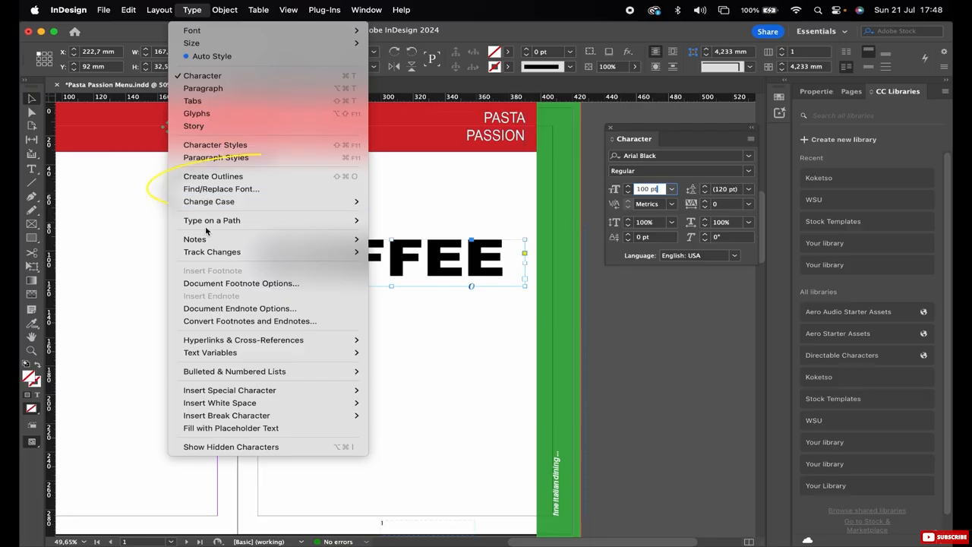
pyautogui.click(237, 177)
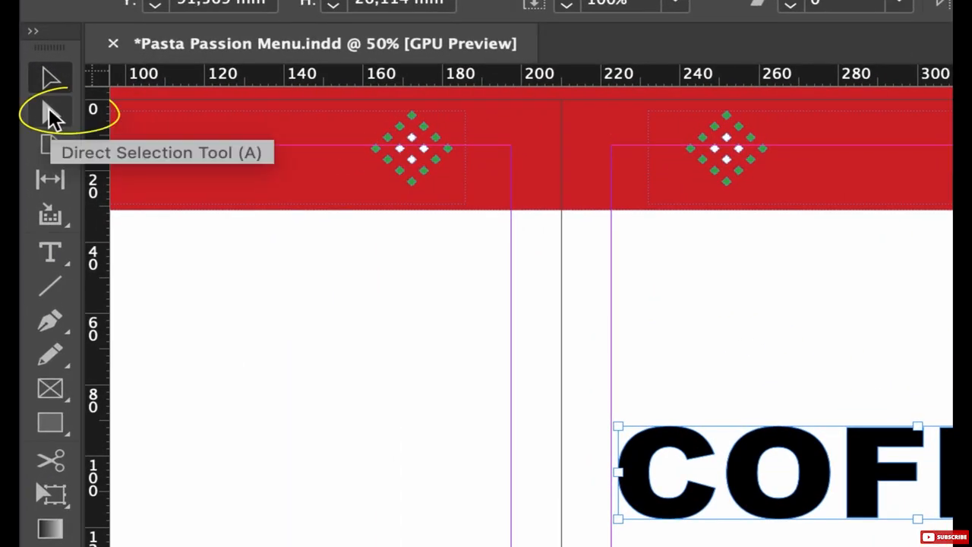
pyautogui.click(51, 116)
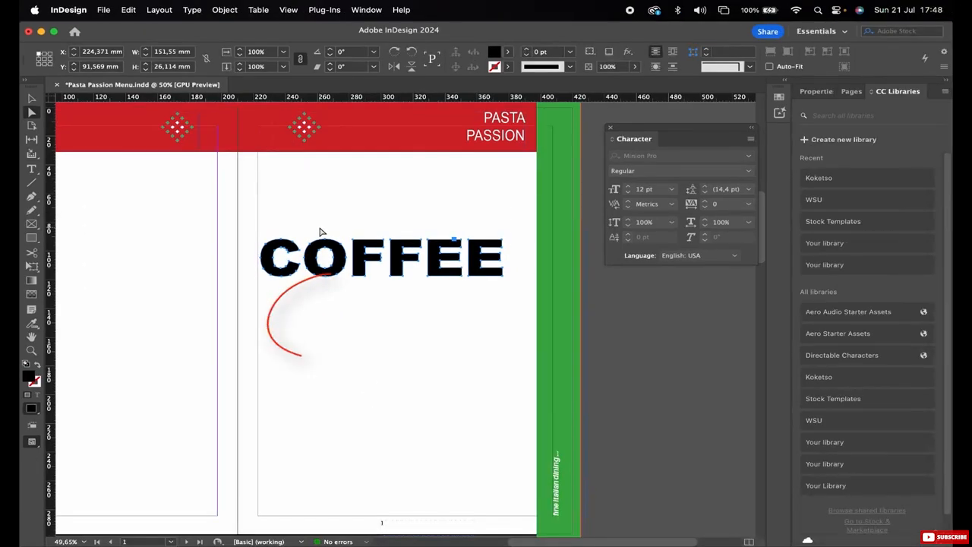
pyautogui.press('v')
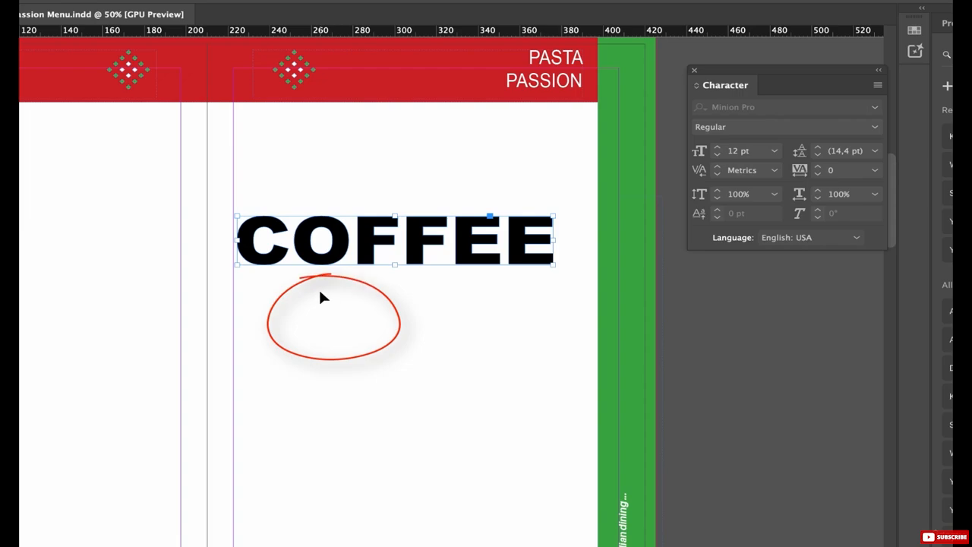
pyautogui.click(322, 296)
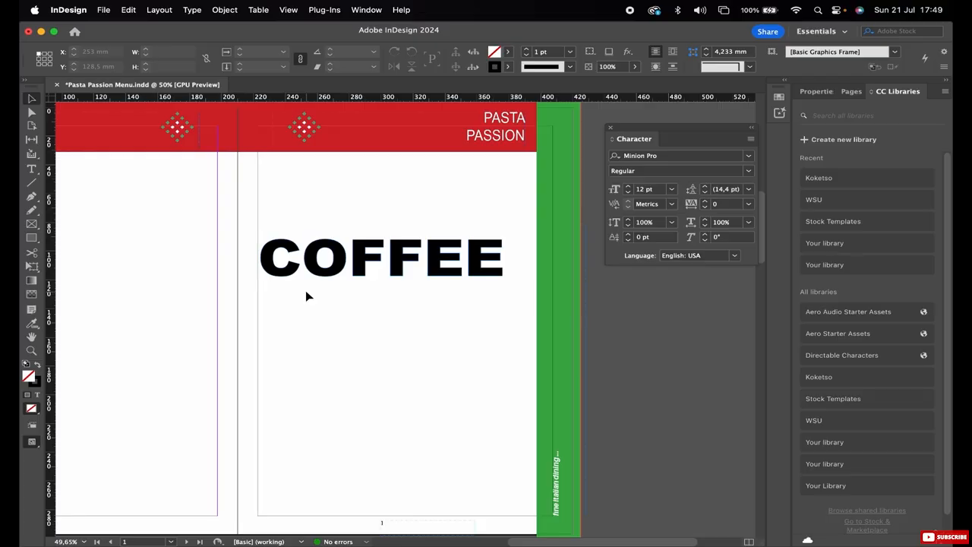
# Place the Coffee Beans.jpg image from the Desktop onto the spread at full size.
pyautogui.click(105, 10)
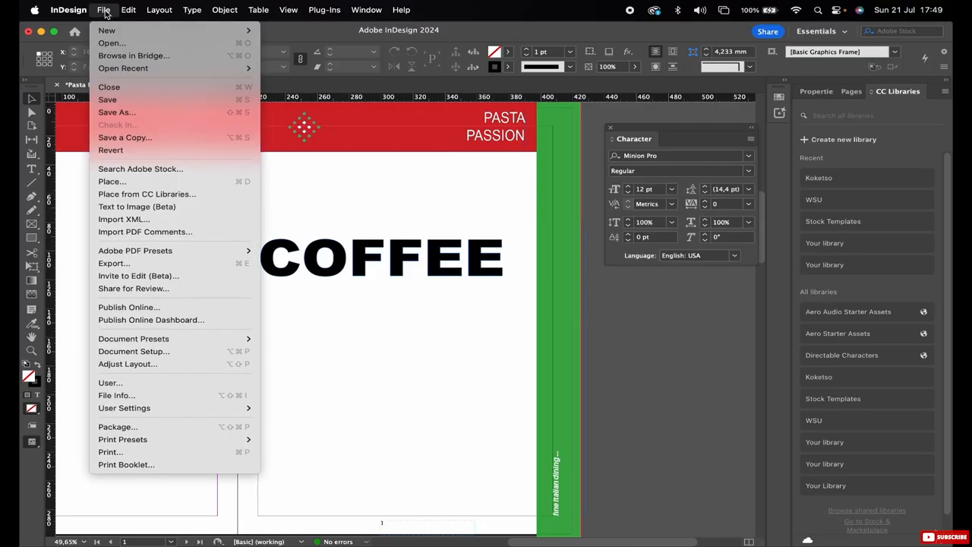
pyautogui.moveTo(149, 339)
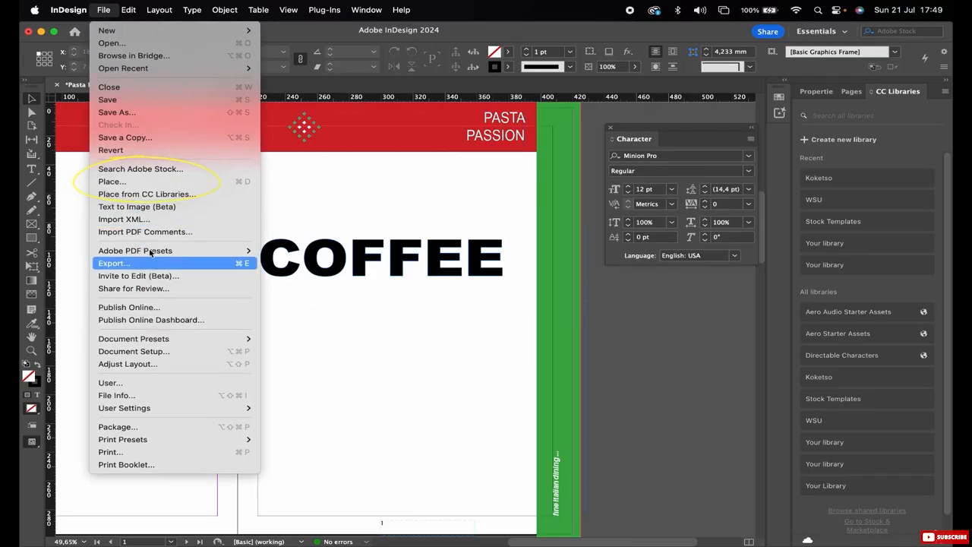
pyautogui.click(112, 182)
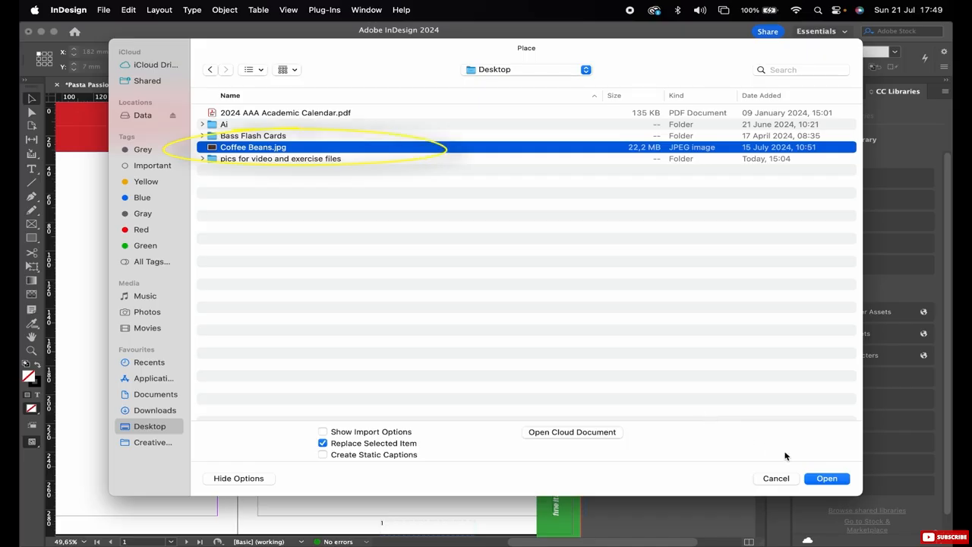
pyautogui.click(827, 482)
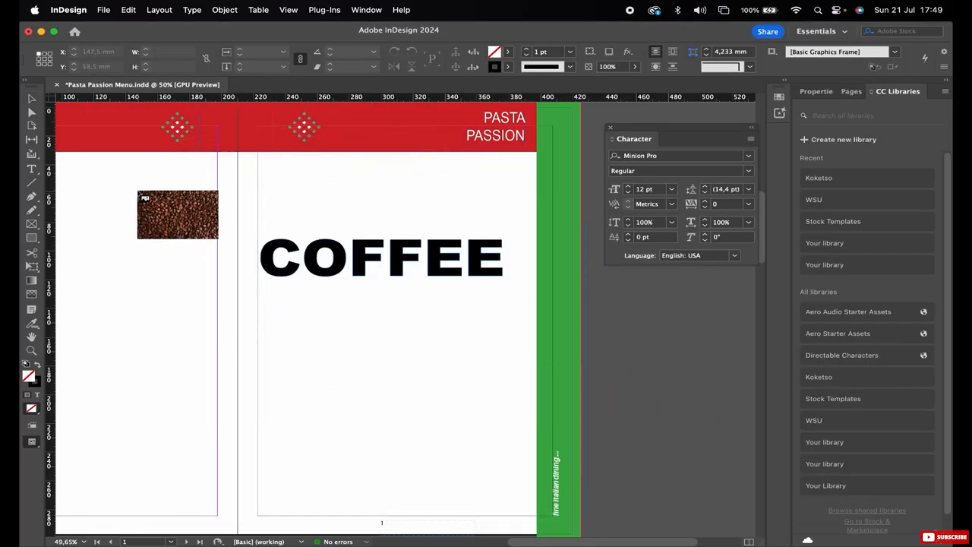
pyautogui.moveTo(136, 190); pyautogui.dragTo(139, 190)
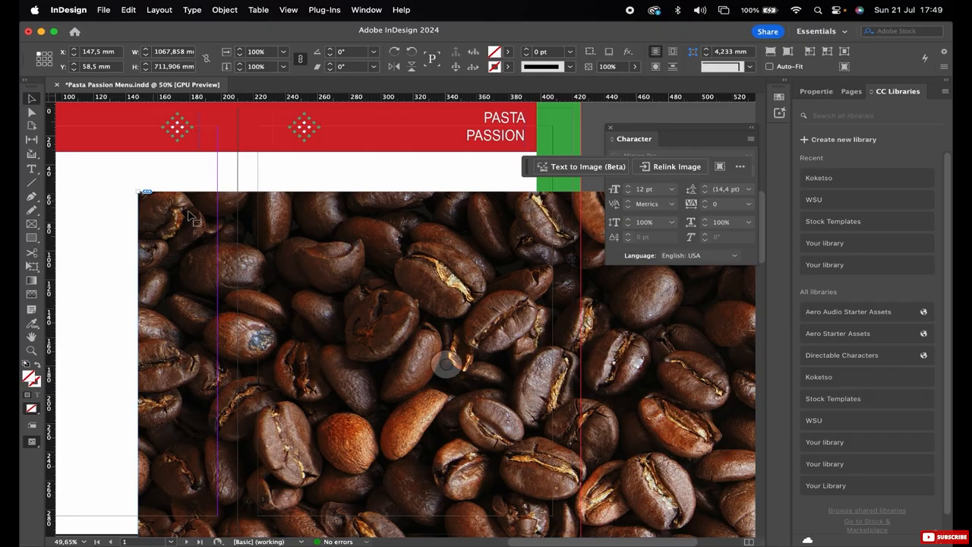
# Cut the coffee beans image and paste it into the outlined COFFEE lettering.
pyautogui.click(129, 10)
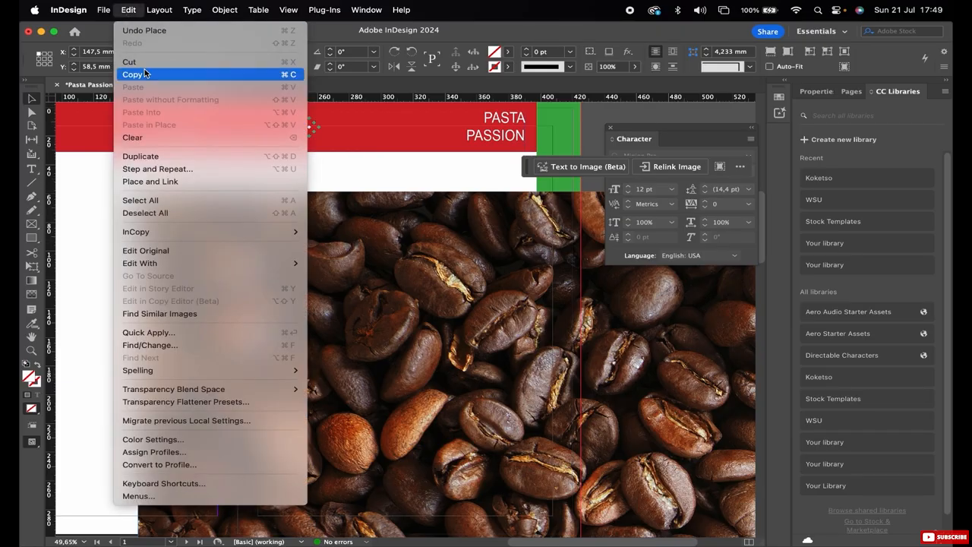
pyautogui.click(144, 64)
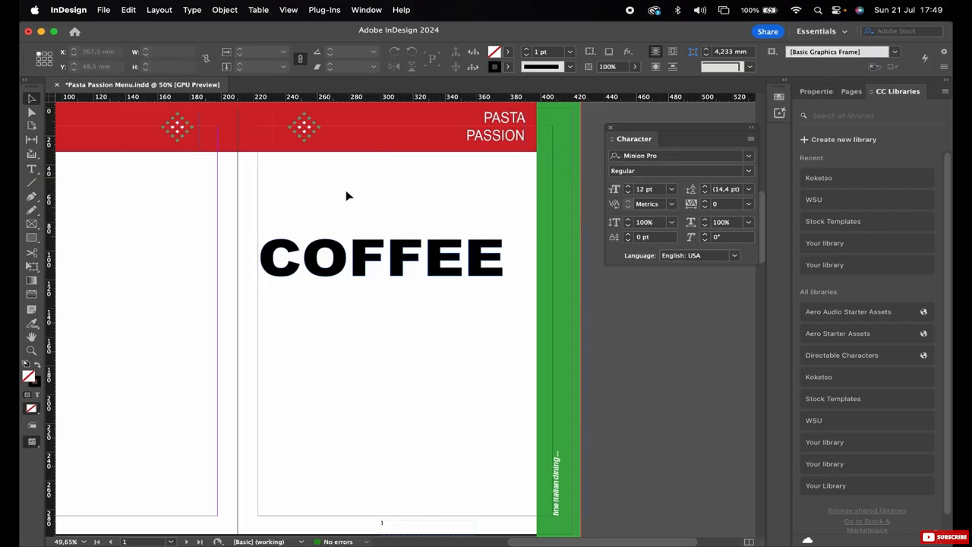
pyautogui.moveTo(269, 224); pyautogui.dragTo(505, 276)
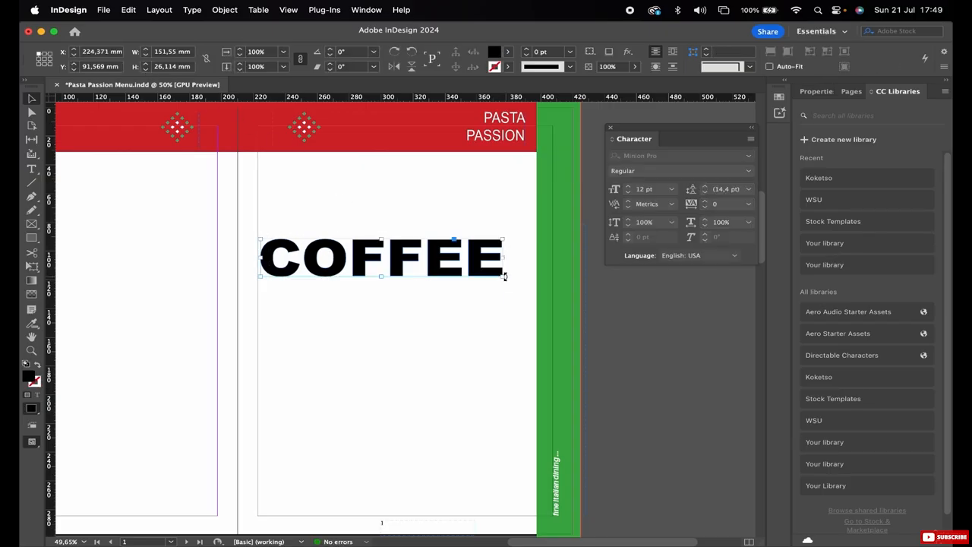
pyautogui.click(129, 11)
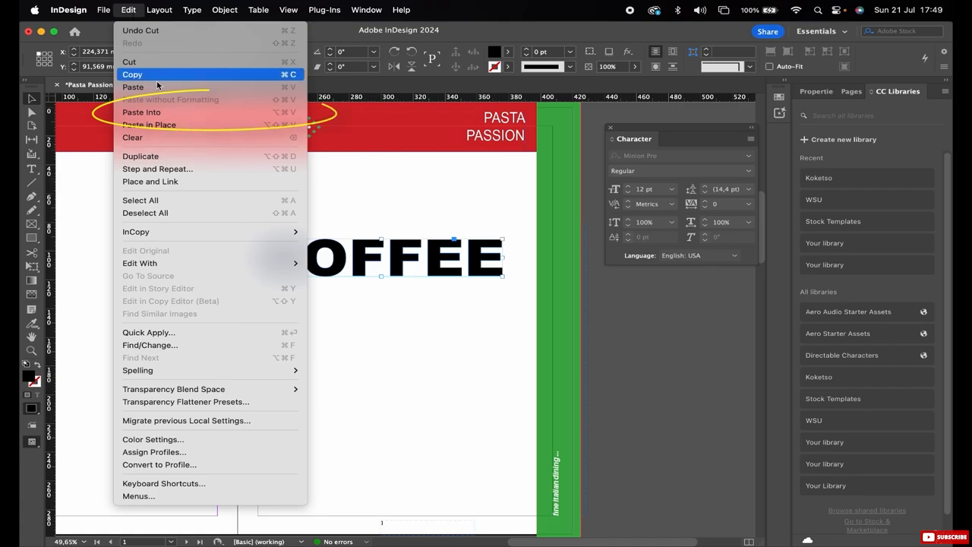
pyautogui.click(142, 111)
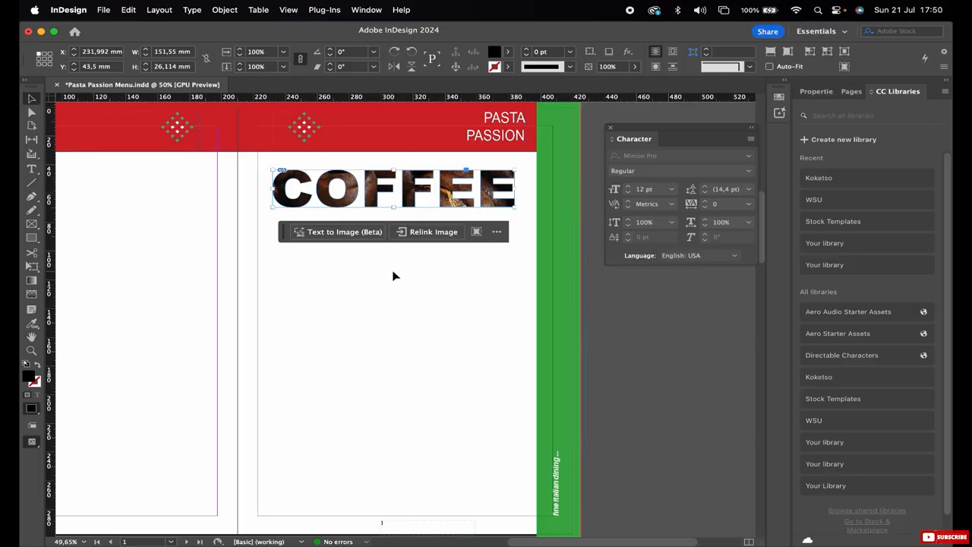
# Create a text frame about 170 by 43 mm below the COFFEE lettering containing the word PIZZA.
pyautogui.click(393, 276)
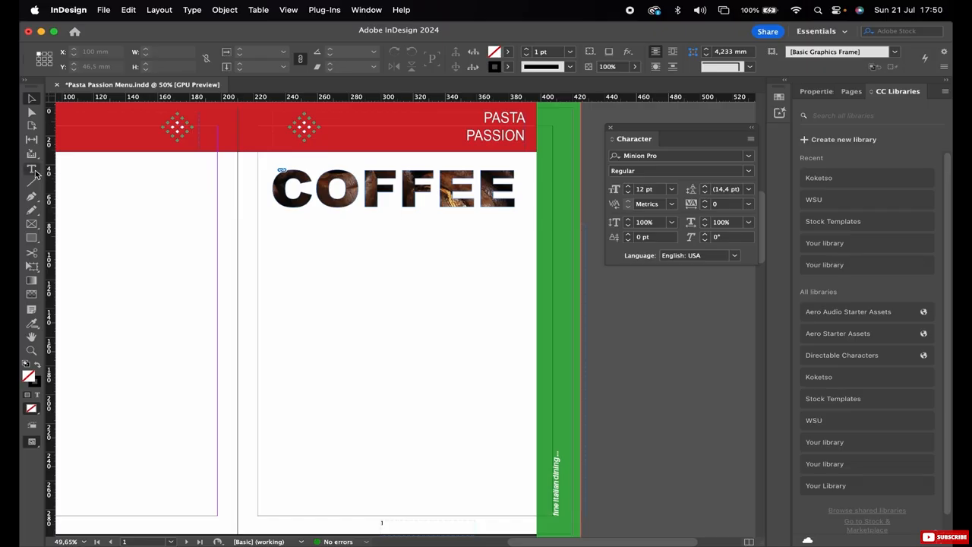
pyautogui.click(31, 169)
pyautogui.moveTo(258, 240); pyautogui.dragTo(529, 301)
pyautogui.write('P')
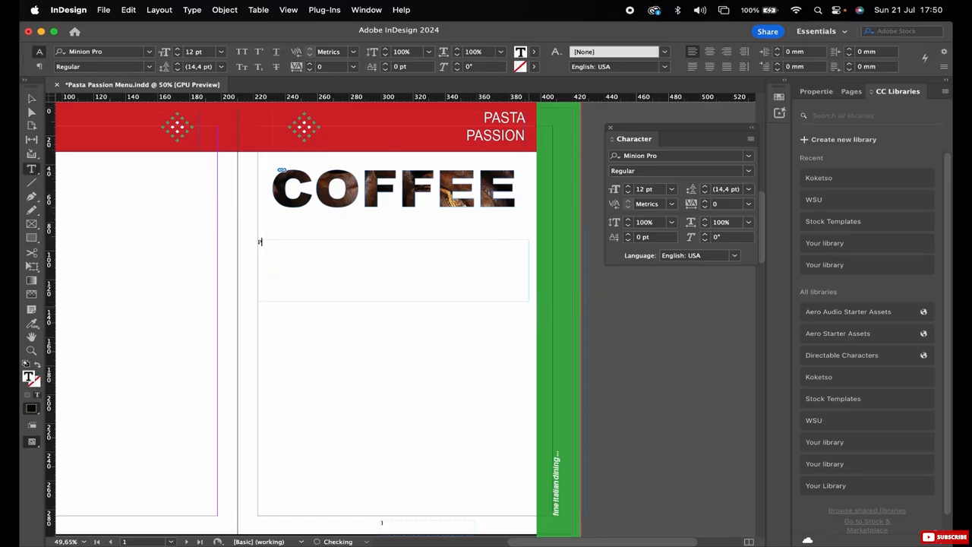
pyautogui.write('IZZA')
# Set the PIZZA text's font size to 120 pt.
pyautogui.doubleClick(270, 242)
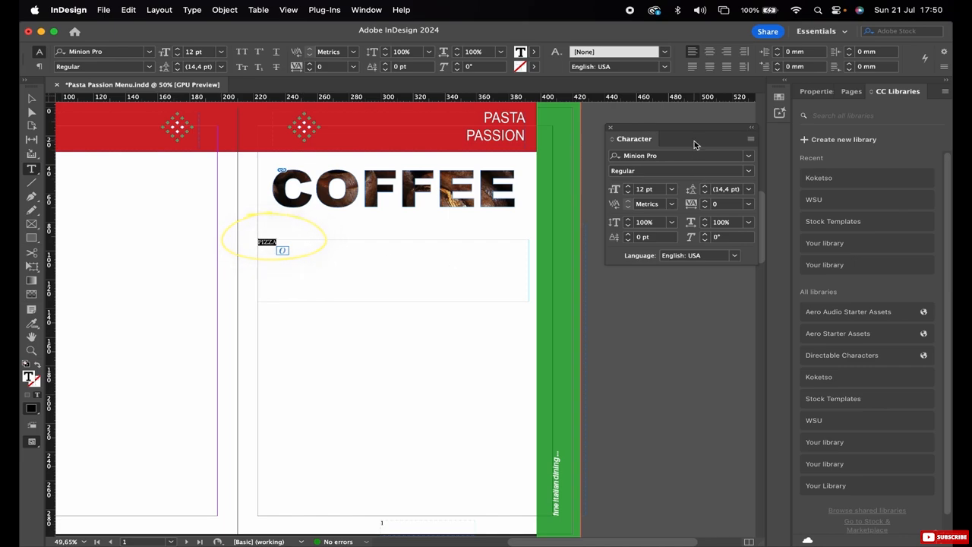
pyautogui.click(642, 188)
pyautogui.write('40')
pyautogui.press('Return')
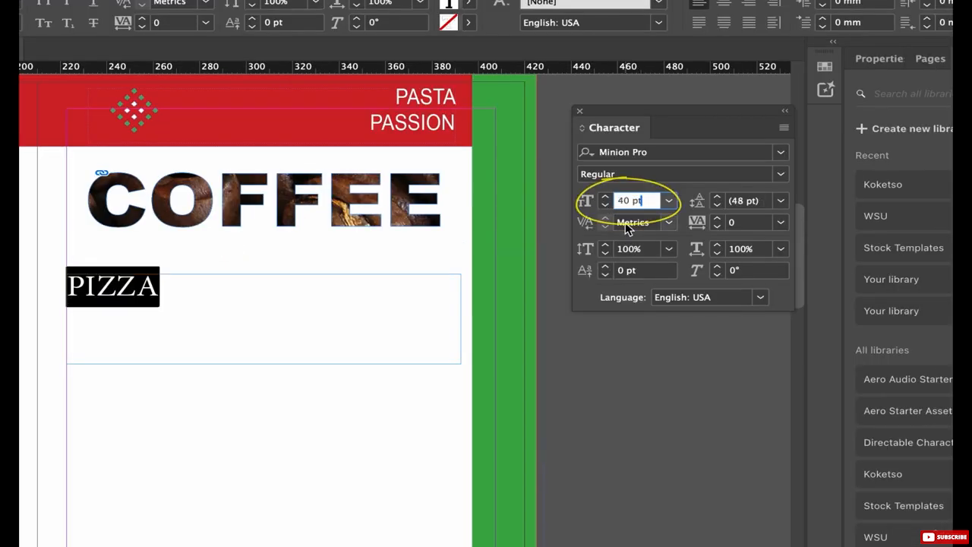
pyautogui.hotkey('shift', 'Up')
pyautogui.hotkey('shift', 'Up')
pyautogui.hotkey('shift', 'Up')
pyautogui.hotkey('shift', 'Up')
pyautogui.hotkey('shift', 'Up')
pyautogui.hotkey('shift', 'Up')
pyautogui.hotkey('shift', 'Up')
pyautogui.hotkey('shift', 'Up')
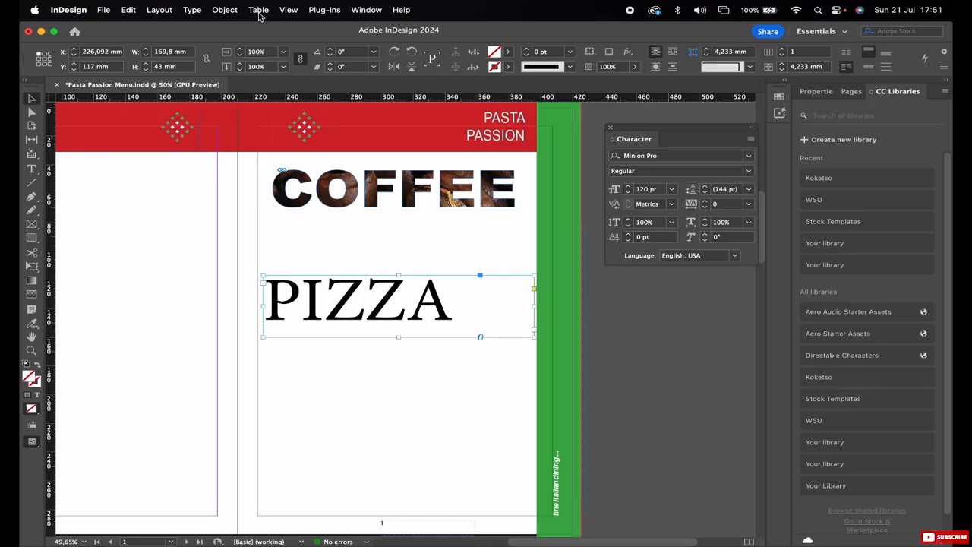
# Convert the PIZZA text to outlines and select the anchor point at the lower-left corner of the letter P.
pyautogui.click(194, 11)
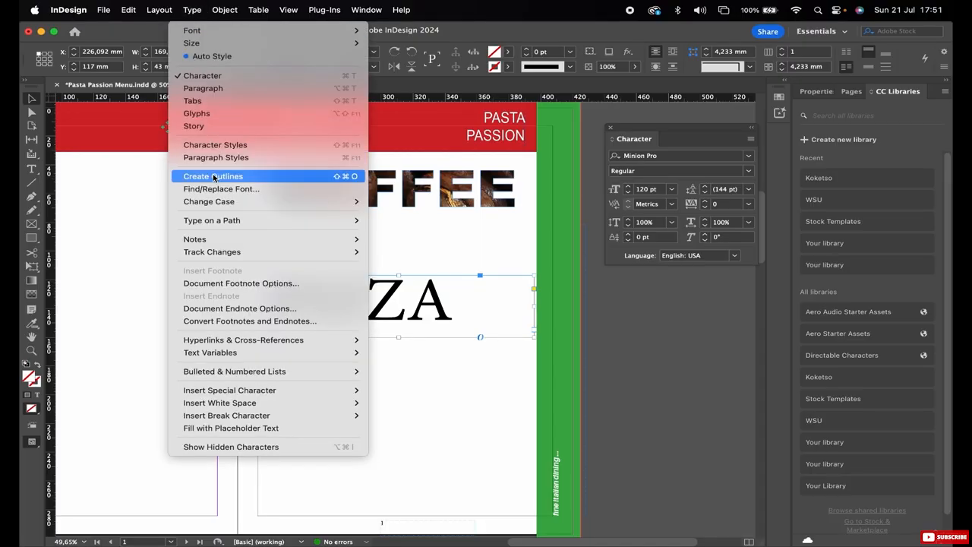
pyautogui.click(199, 176)
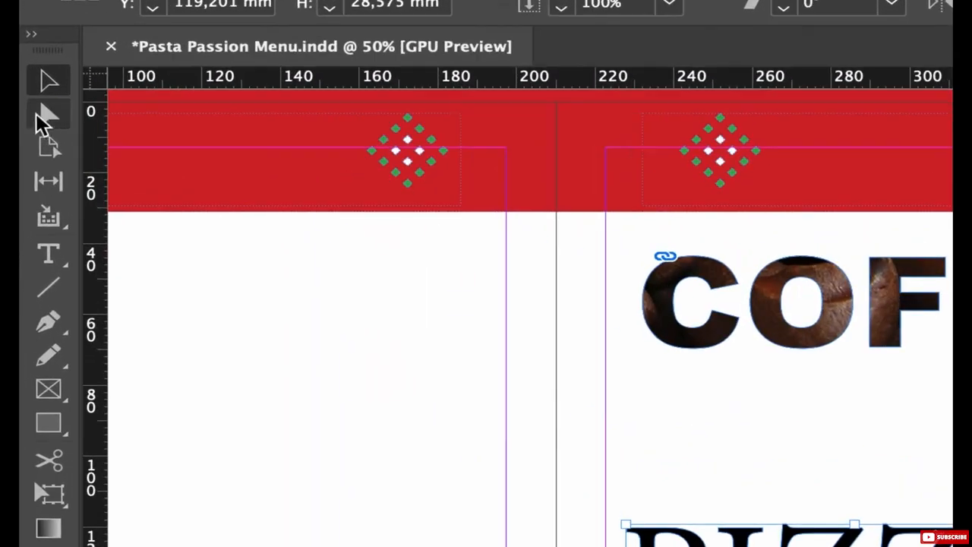
pyautogui.click(32, 113)
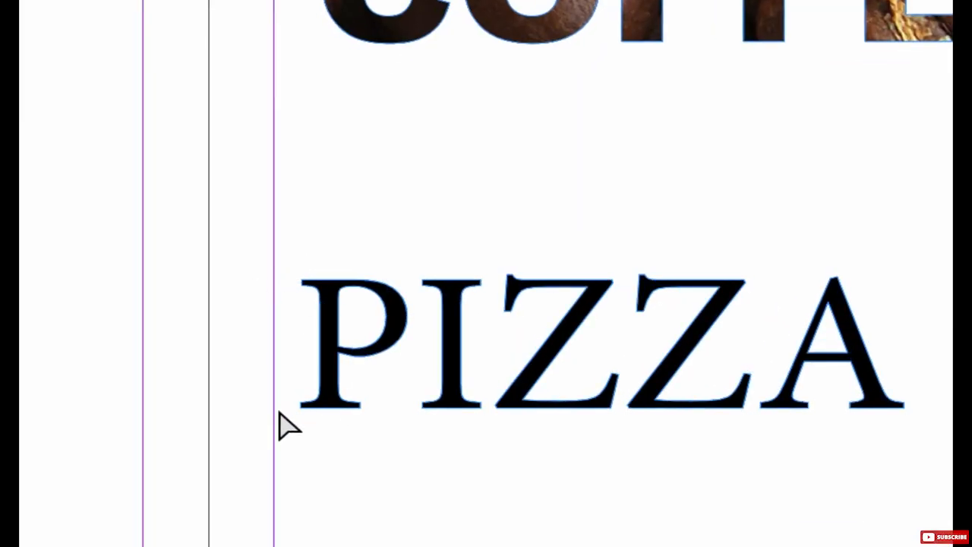
pyautogui.moveTo(284, 393); pyautogui.dragTo(308, 417)
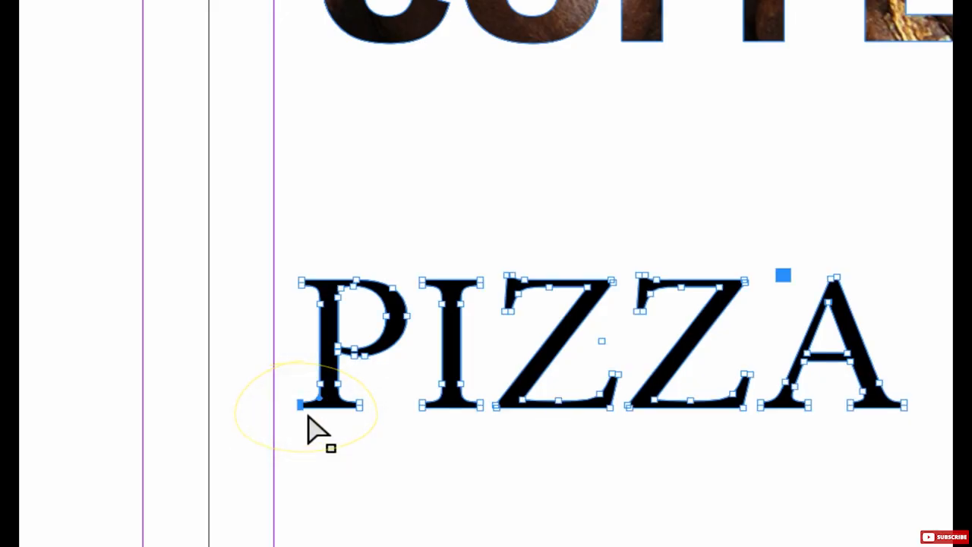
# Reshape the outlined P and I by pulling the P's lower-left corner down, the I's upper-right corner up and its lower-left corner down and outward.
pyautogui.moveTo(300, 406); pyautogui.dragTo(300, 432)
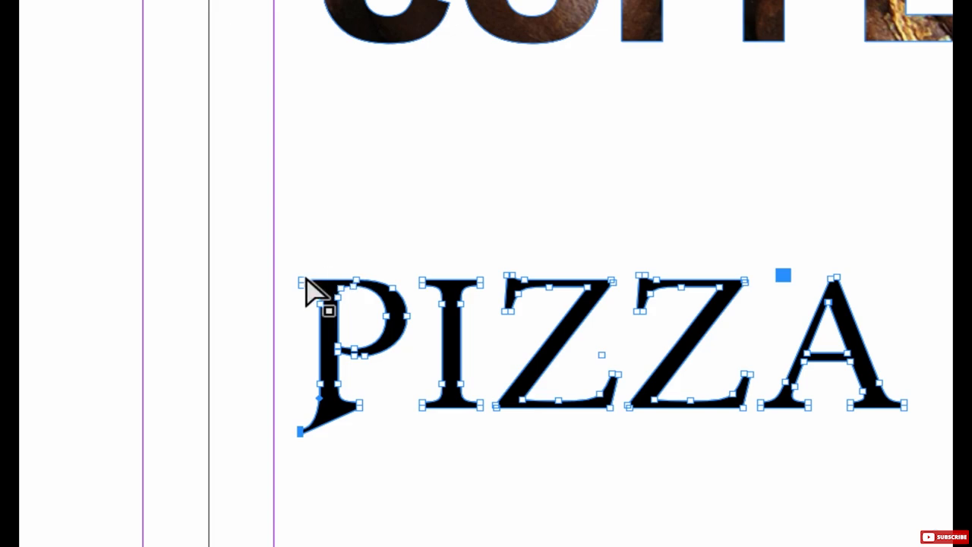
pyautogui.click(303, 282)
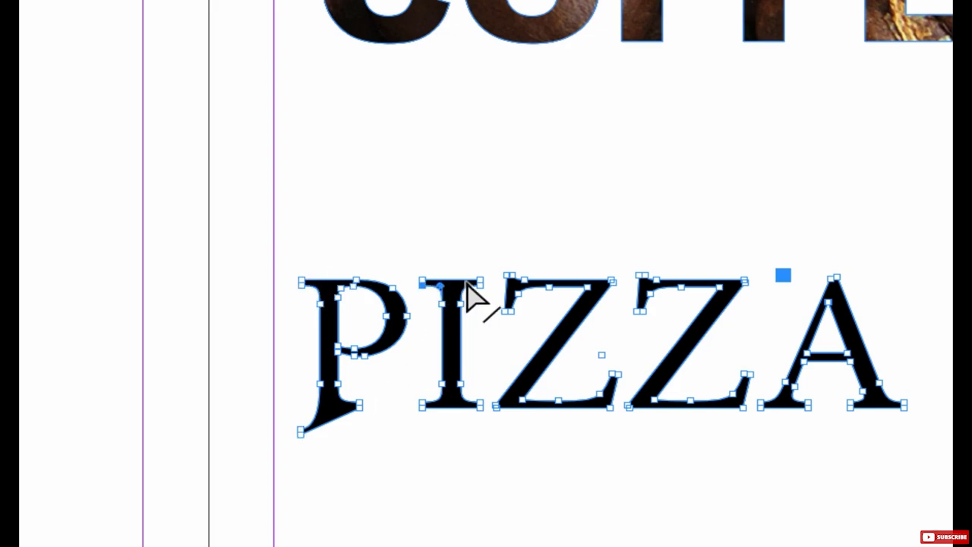
pyautogui.moveTo(481, 282); pyautogui.dragTo(491, 258)
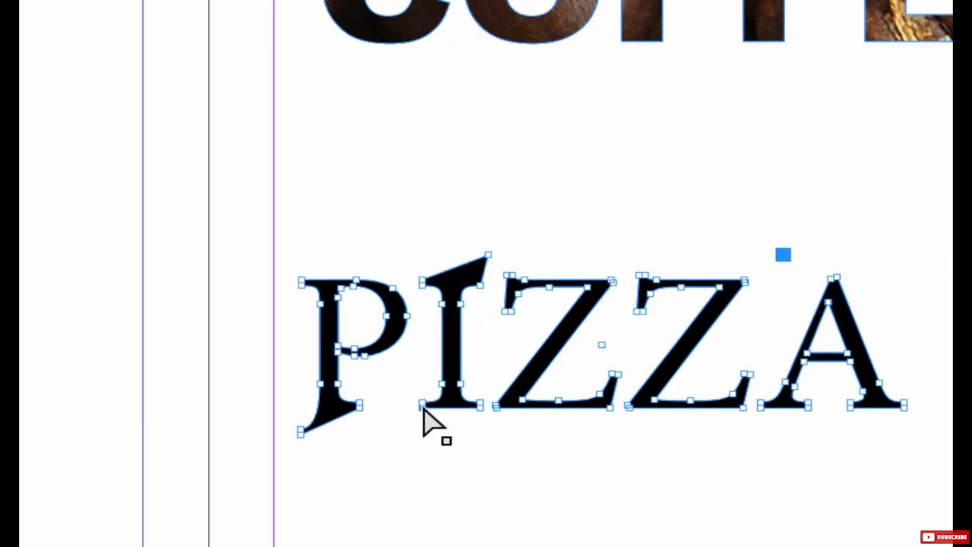
pyautogui.moveTo(422, 407); pyautogui.dragTo(407, 426)
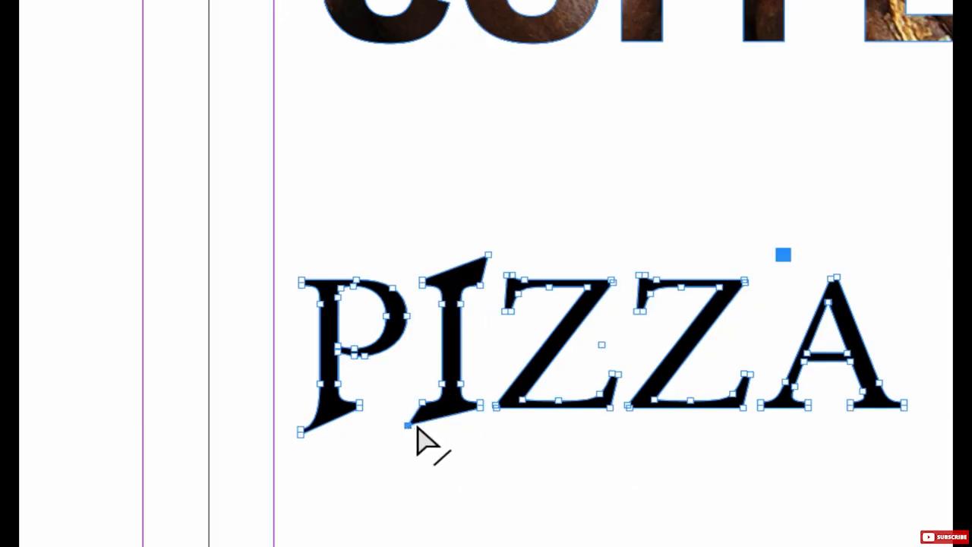
pyautogui.click(610, 255)
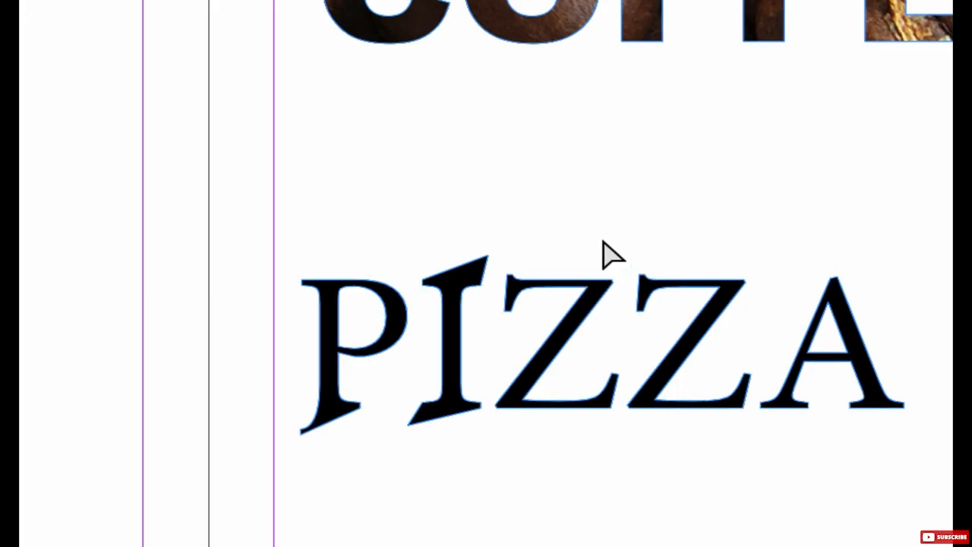
# Extend the first Z's upper-left corner upward and the lower-right corners of both Zs downward by moving their anchor points.
pyautogui.moveTo(506, 277); pyautogui.dragTo(504, 259)
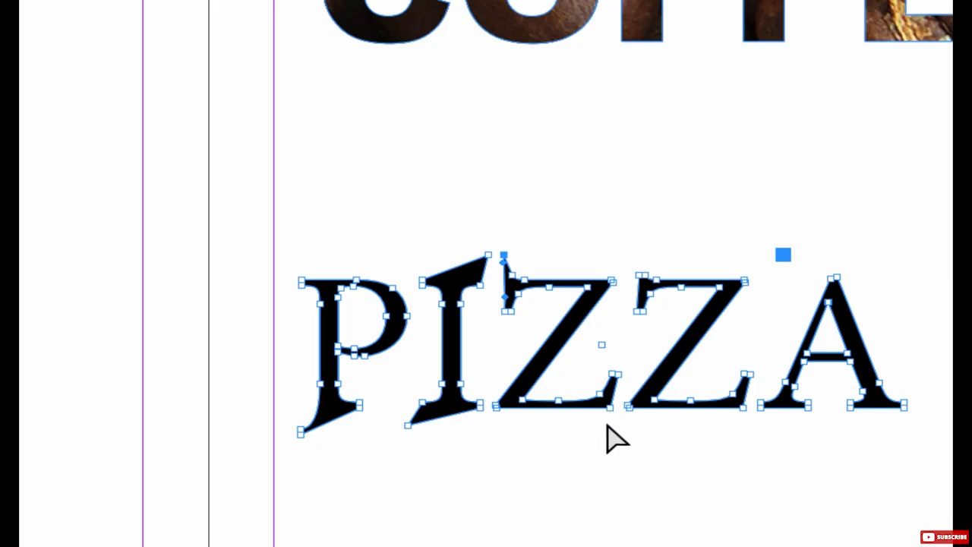
pyautogui.moveTo(614, 406); pyautogui.dragTo(617, 422)
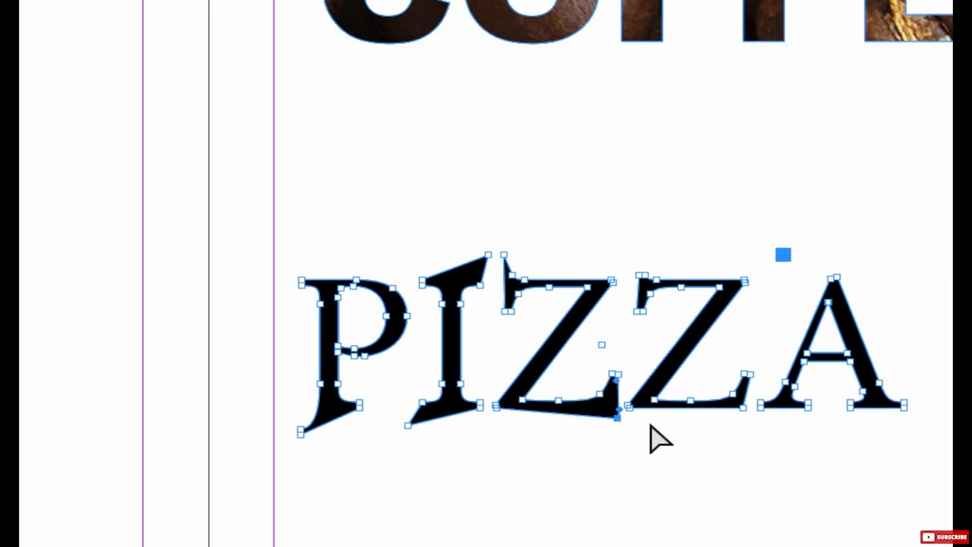
pyautogui.moveTo(743, 414); pyautogui.dragTo(747, 427)
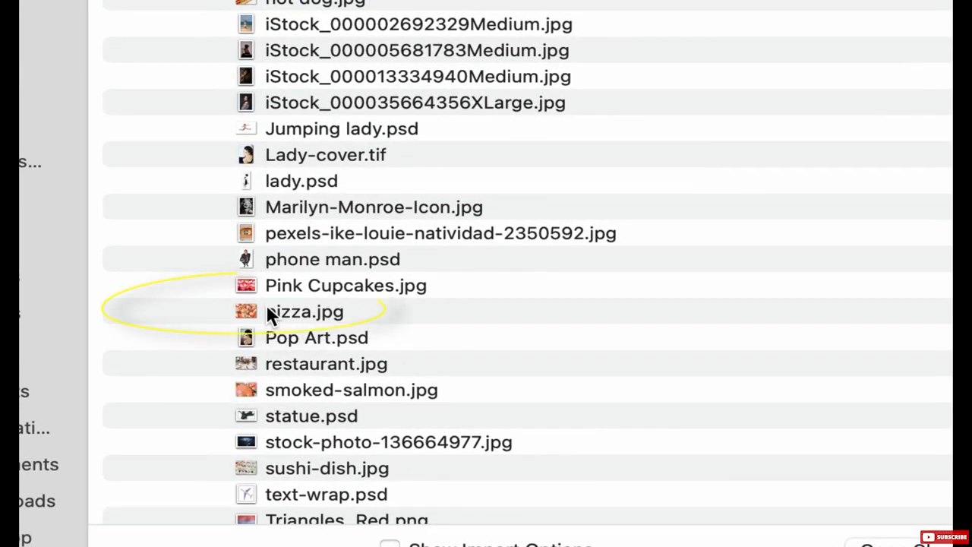
# Place the image pizza.jpg at its original size so that it overlaps the first letters of the PIZZA lettering.
pyautogui.click(266, 312)
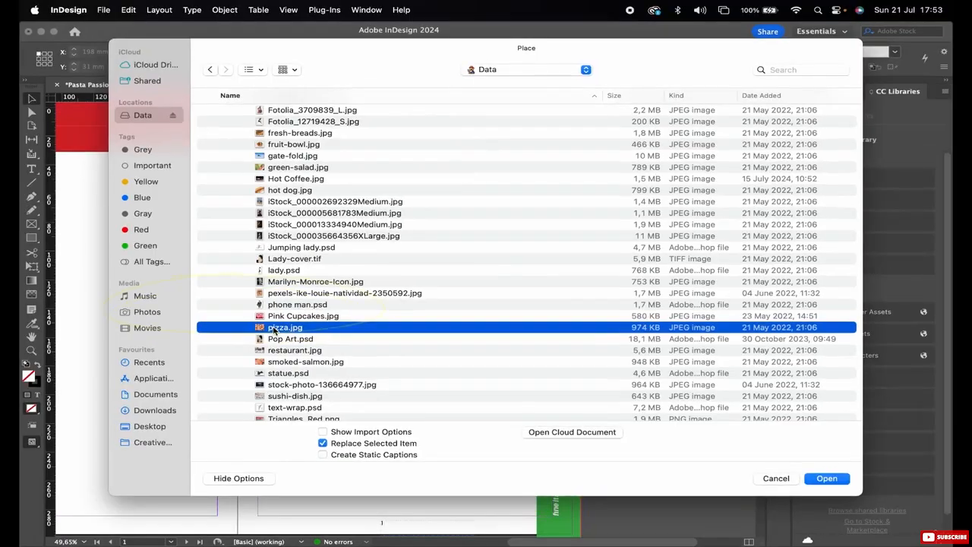
pyautogui.press('Return')
pyautogui.click(115, 216)
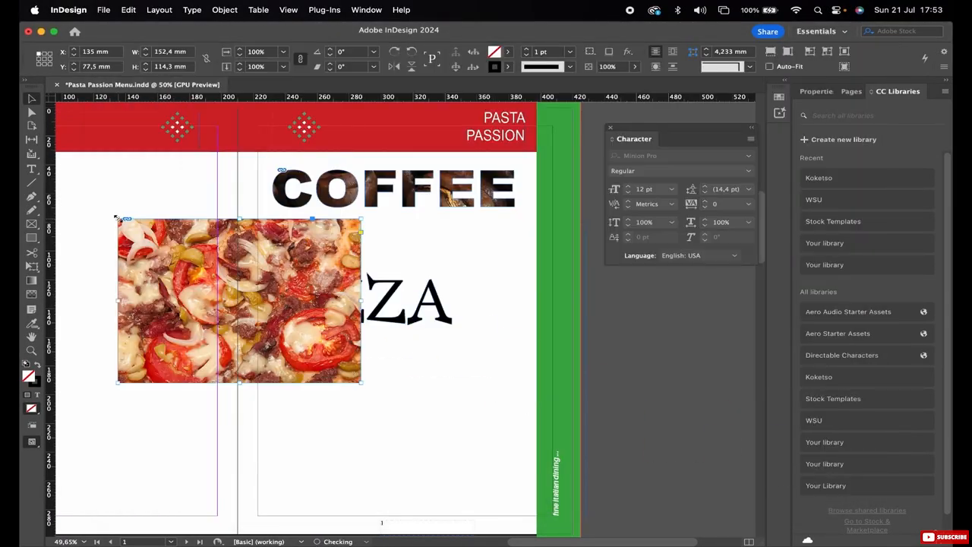
# Cut the pizza image and paste it into the outlined PIZZA lettering.
pyautogui.click(128, 10)
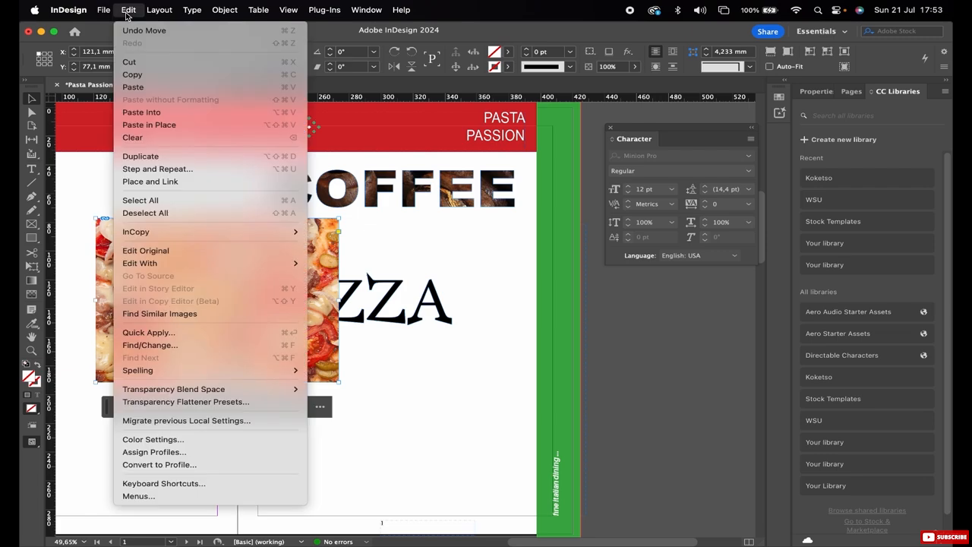
pyautogui.click(140, 62)
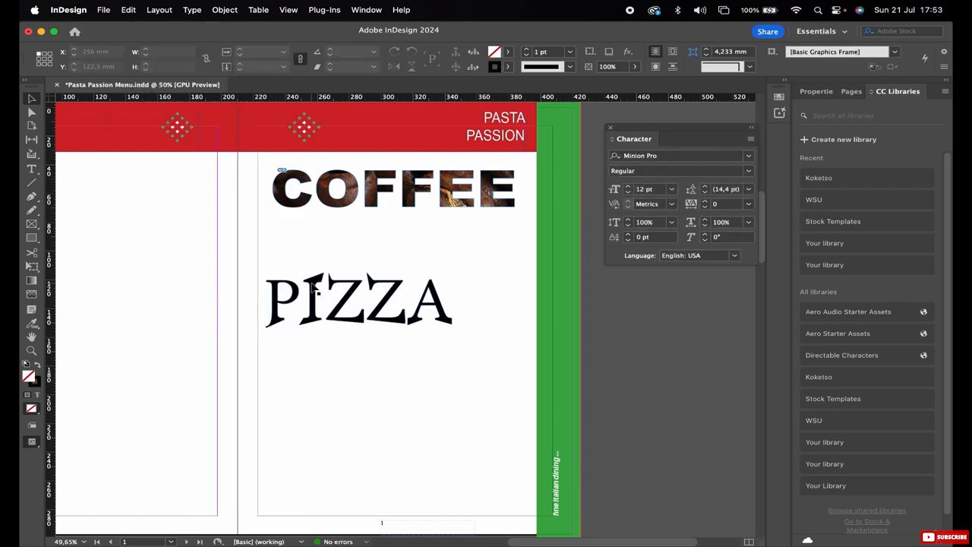
pyautogui.click(317, 286)
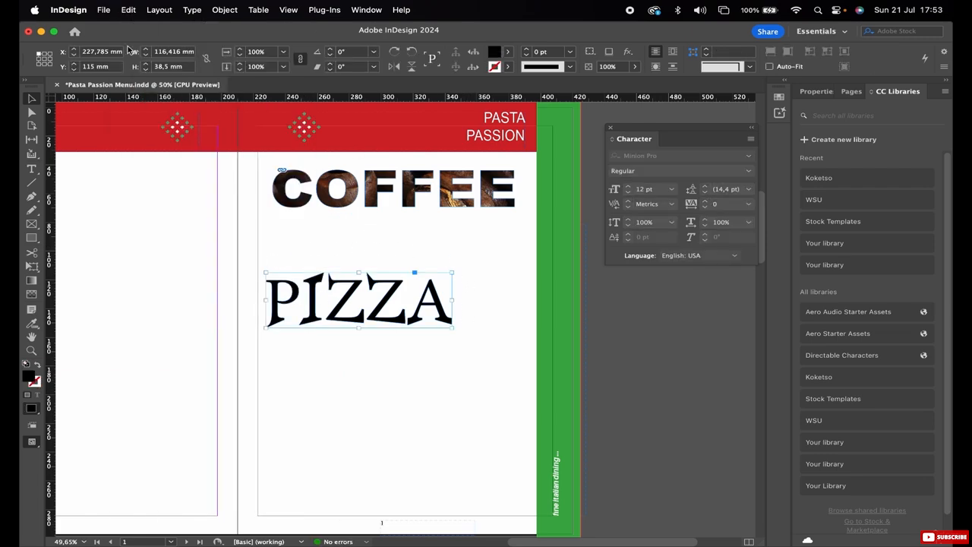
pyautogui.click(128, 11)
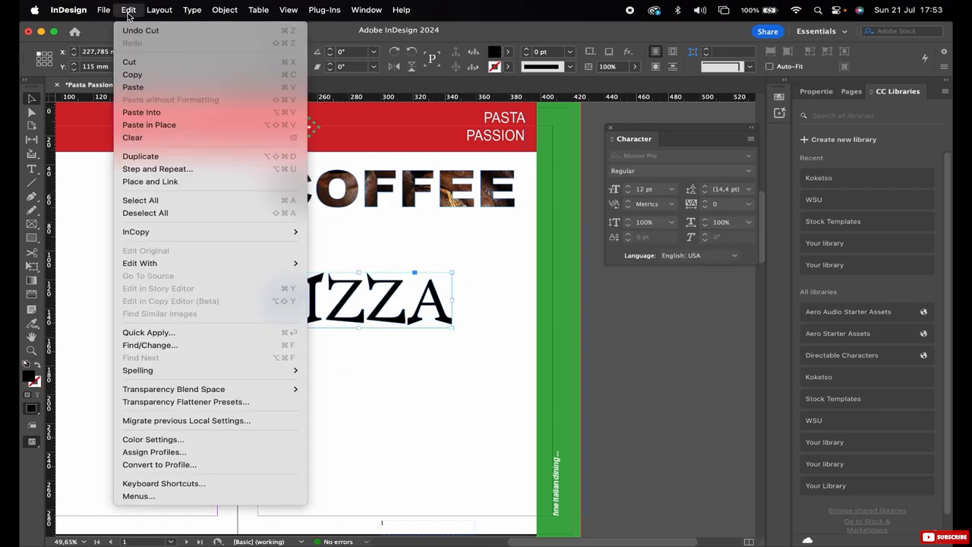
pyautogui.click(149, 111)
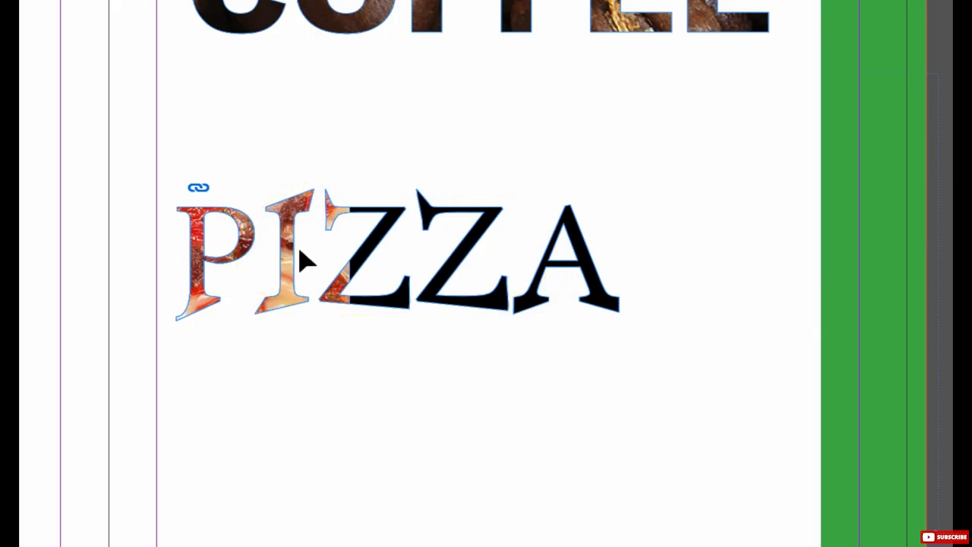
# Reposition the pizza image inside the PIZZA lettering so that it fills all five letters, and deselect it.
pyautogui.click(197, 255)
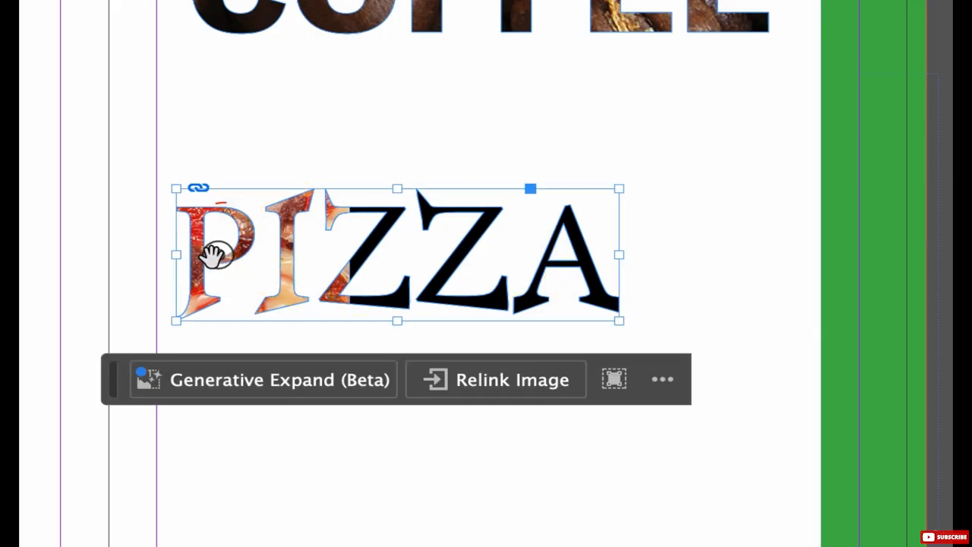
pyautogui.moveTo(213, 256); pyautogui.dragTo(486, 275)
pyautogui.click(424, 152)
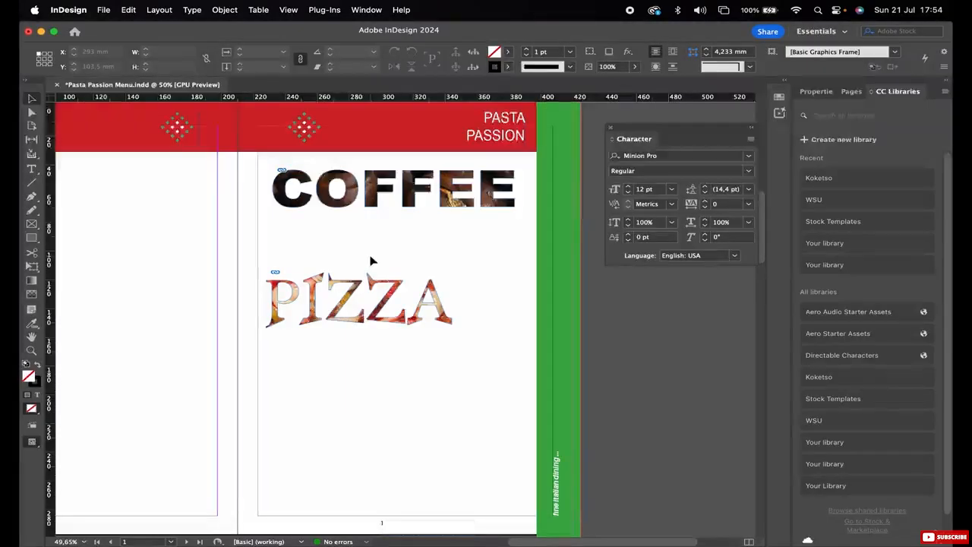